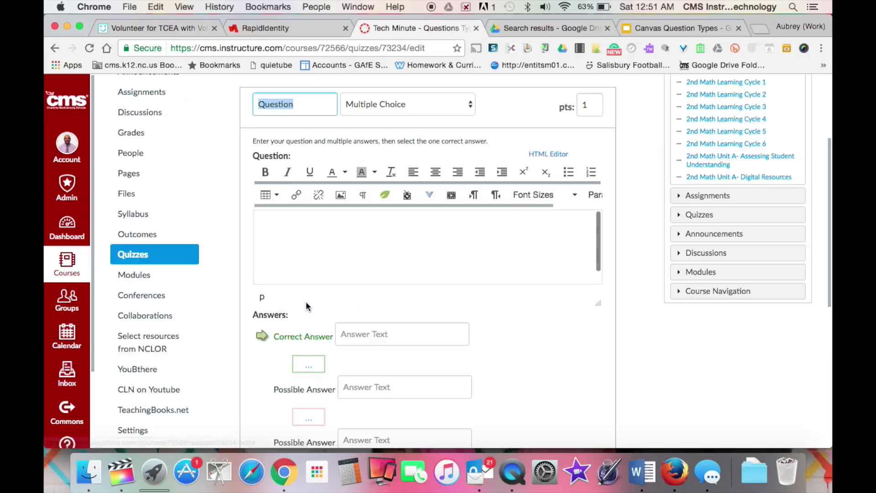
# Make this a Formula Question and write the word problem about a Harrison High School science teacher's Chromebooks, using variables [x], [y] and [z]
pyautogui.click(470, 106)
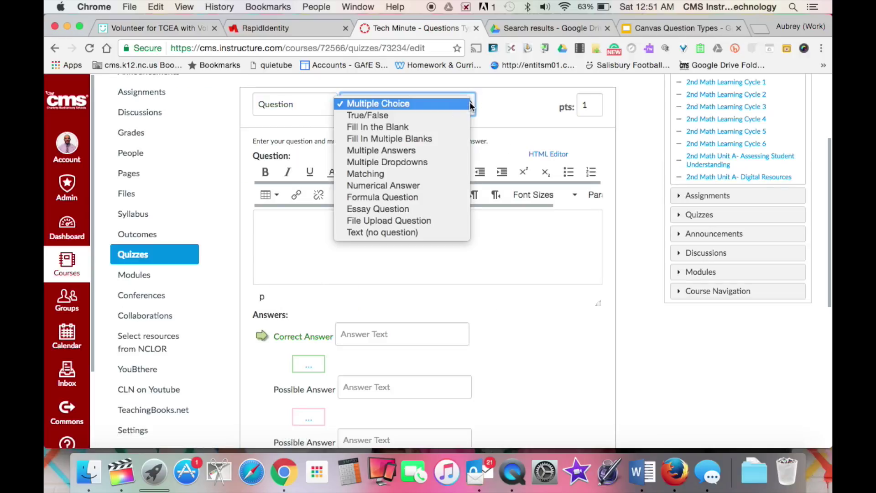
pyautogui.click(449, 200)
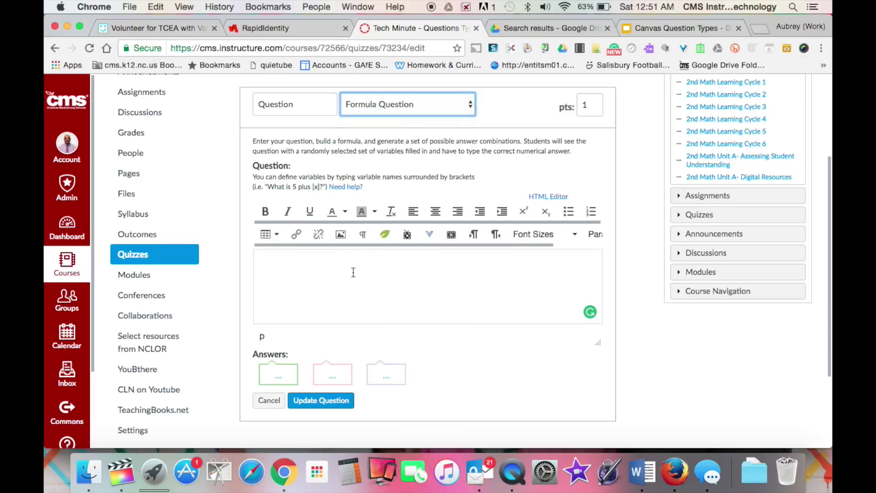
pyautogui.click(353, 273)
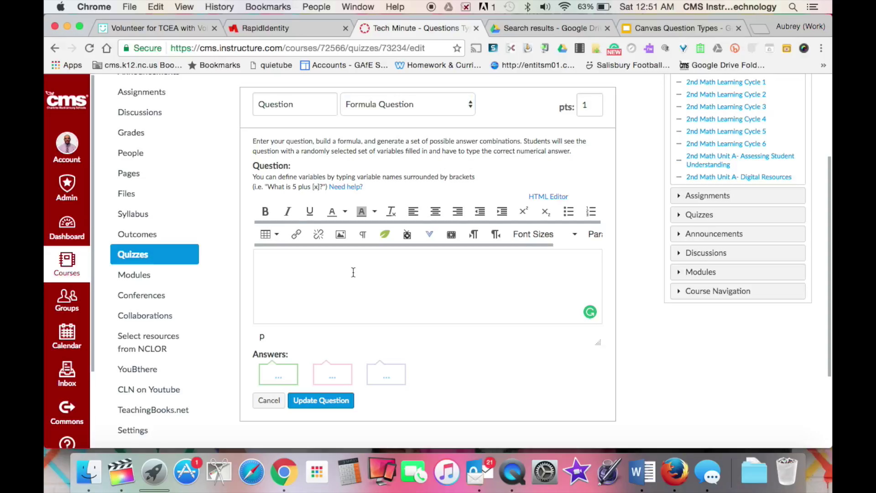
pyautogui.write('A science teacher at Harrison High School had [x] Chromebooks for her class. At the beginning of the school, her Principal purchased [y] more Chromebooks for her to use. However, during the school year, [z] Chromebooks were either lost or stolen. How many Chromebooks does she have now?')
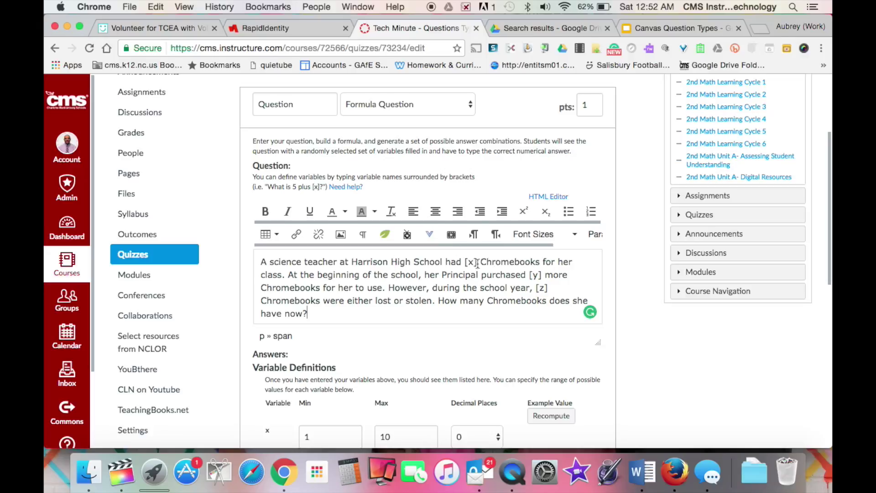
# Set variable x's range to a minimum of 15 and a maximum of 30
pyautogui.scroll(-5, 474, 262)
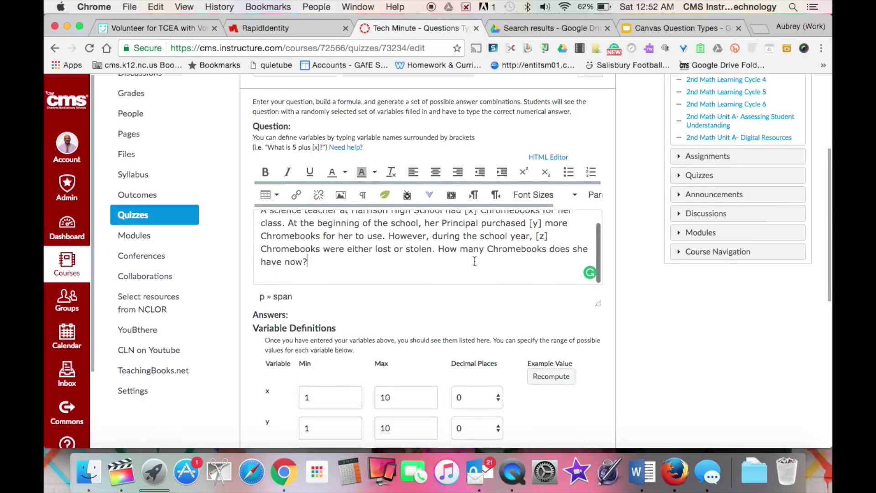
pyautogui.scroll(-2, 474, 259)
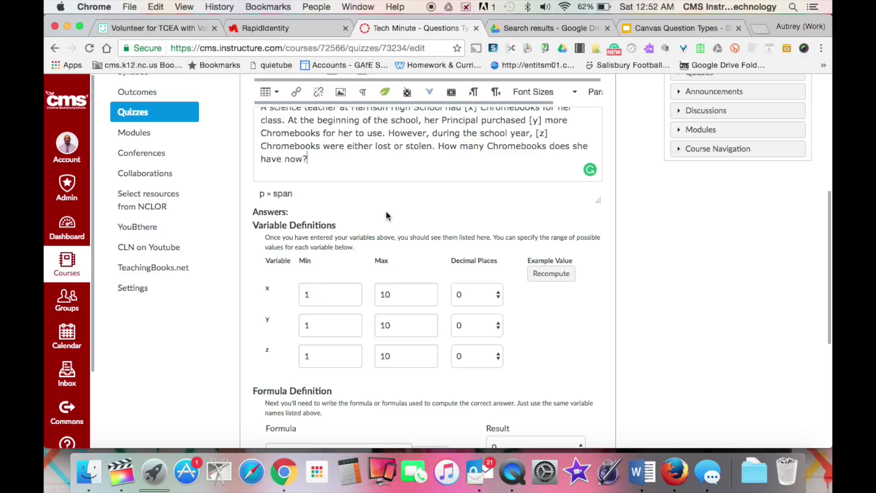
pyautogui.scroll(1, 416, 185)
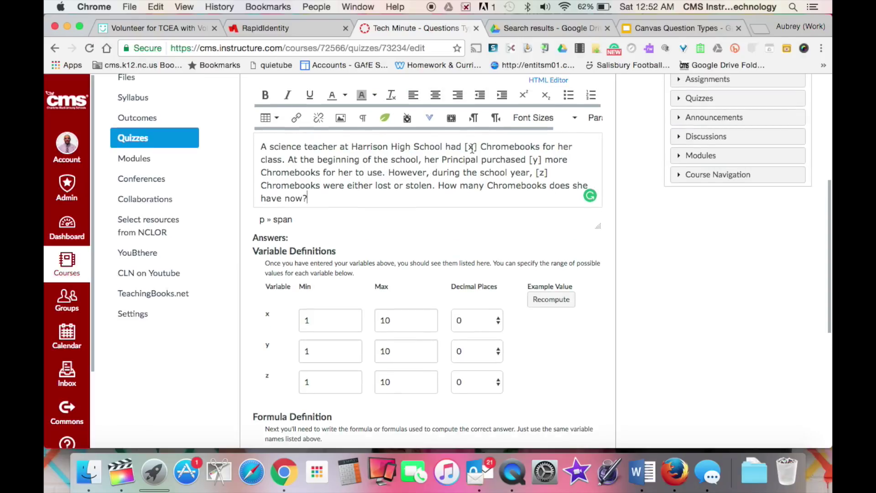
pyautogui.click(330, 317)
pyautogui.write('5')
pyautogui.doubleClick(388, 319)
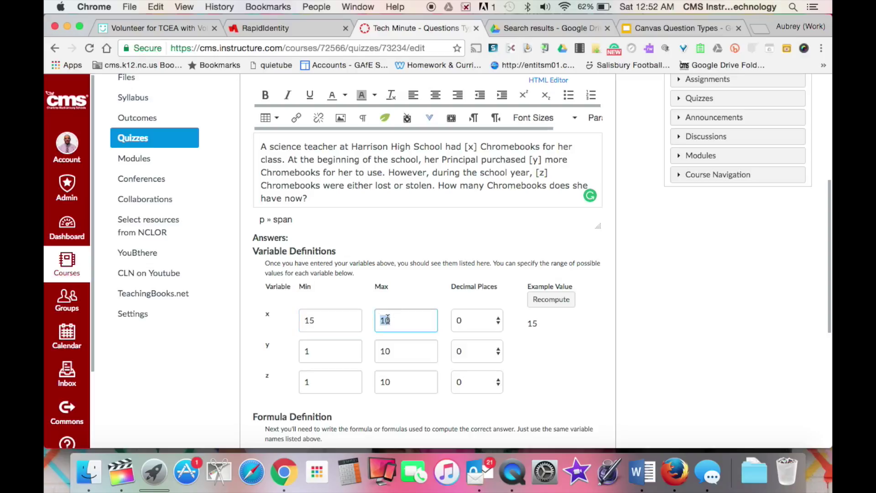
pyautogui.write('30')
# Set variable y's range to a minimum of 10 and a maximum of 20, and recompute the example values
pyautogui.click(330, 355)
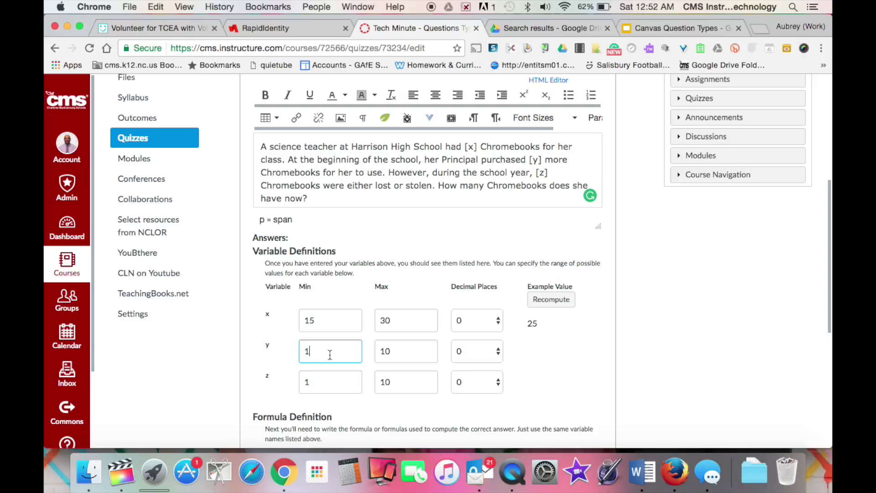
pyautogui.write('0')
pyautogui.doubleClick(386, 350)
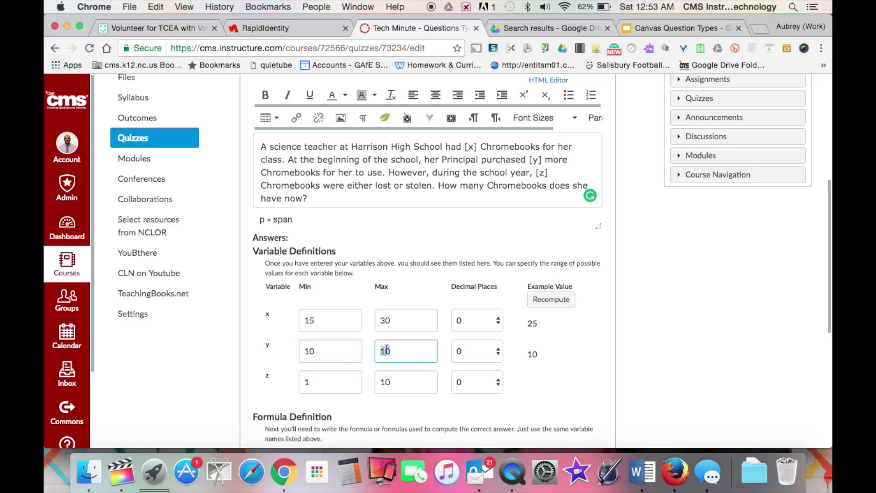
pyautogui.write('20')
pyautogui.click(330, 386)
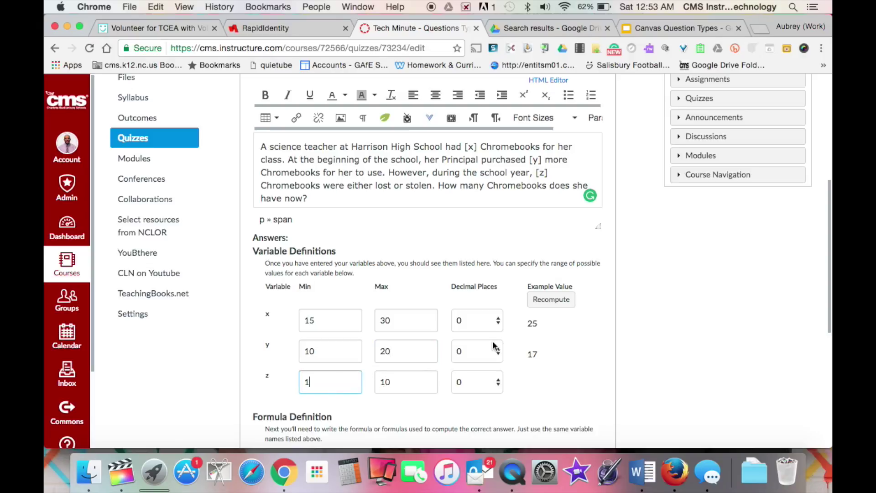
pyautogui.click(562, 304)
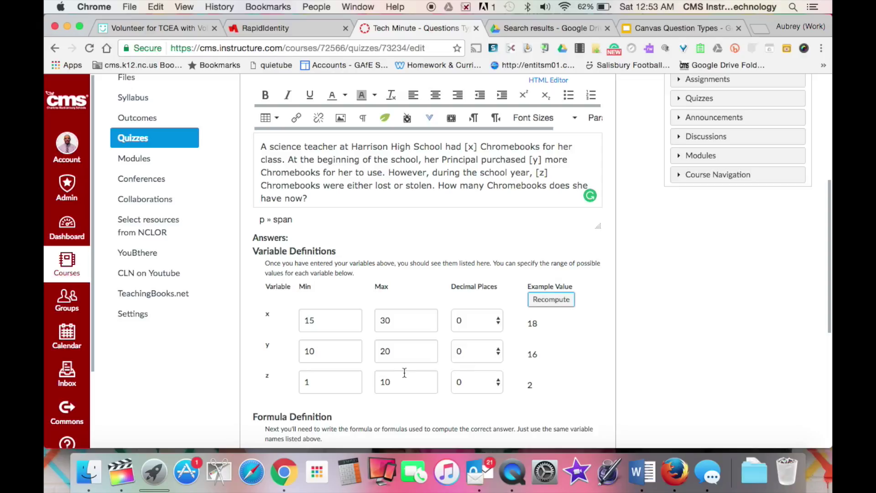
# Define the answer formula as x + y - z and save it to the question
pyautogui.scroll(-2, 405, 373)
pyautogui.scroll(-3, 404, 373)
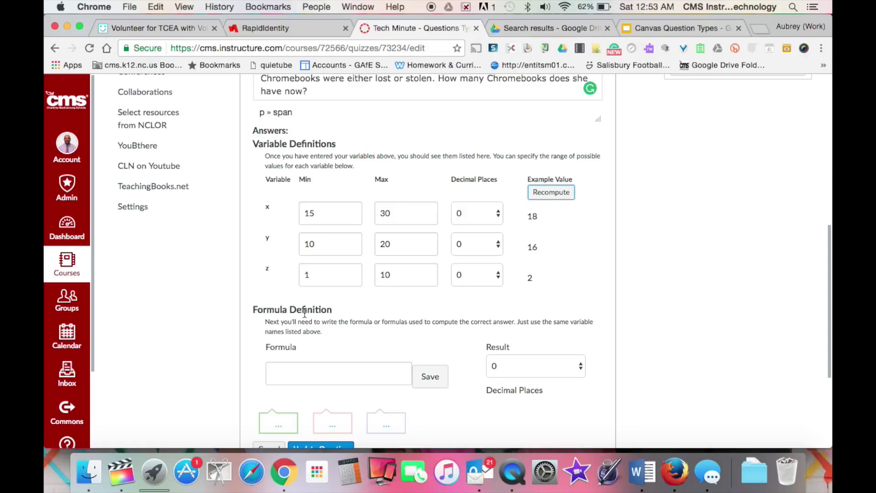
pyautogui.scroll(3, 305, 313)
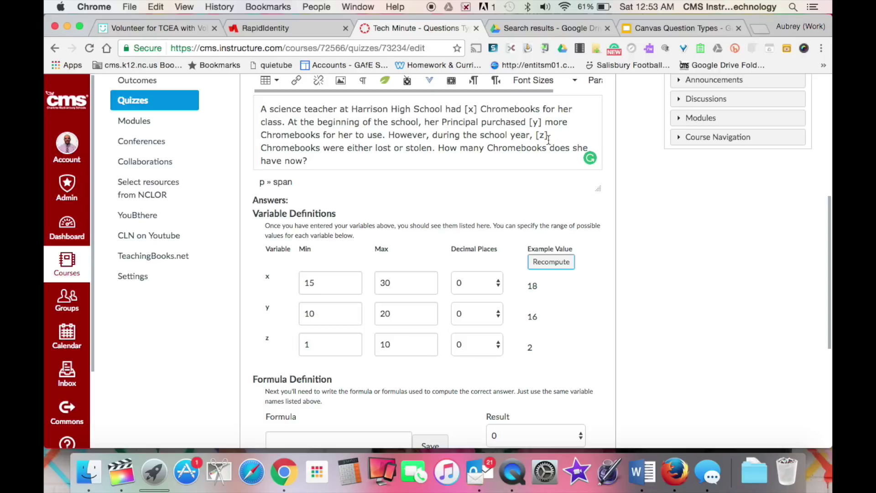
pyautogui.scroll(-3, 309, 389)
pyautogui.click(298, 382)
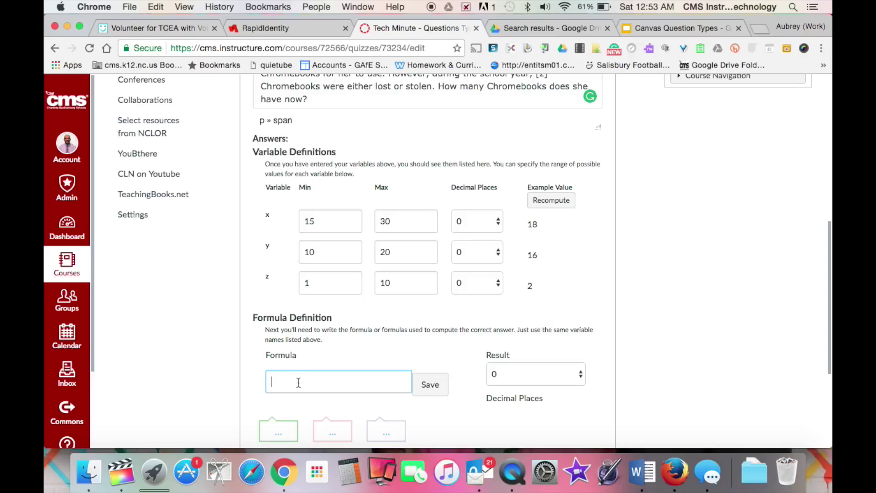
pyautogui.write('x + y - z')
pyautogui.click(434, 394)
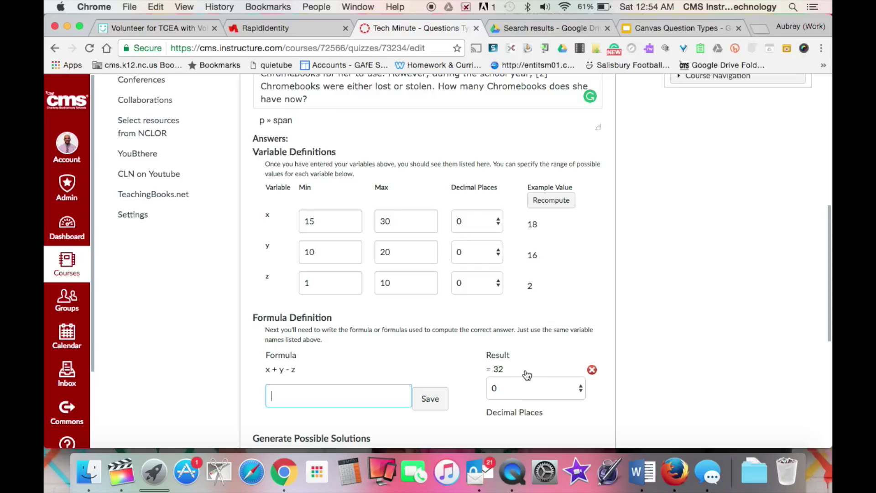
# Generate 40 possible value combinations for the formula question
pyautogui.moveTo(527, 375)
pyautogui.scroll(-5, 446, 382)
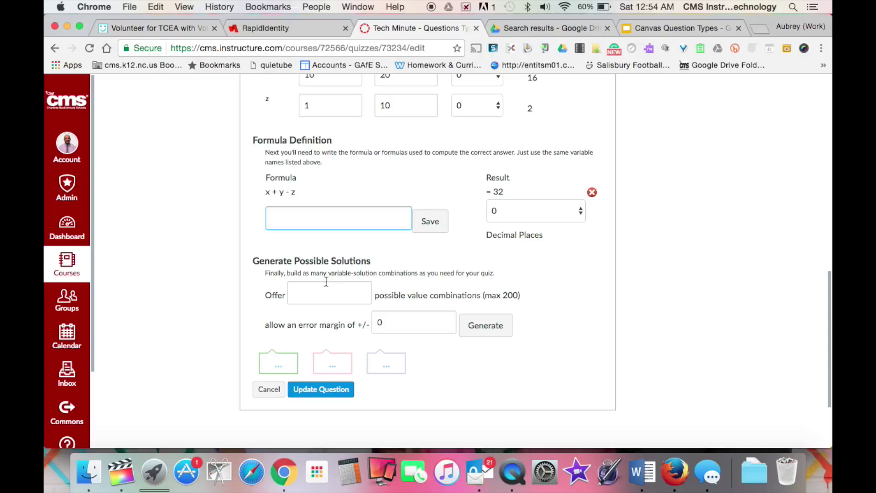
pyautogui.click(318, 289)
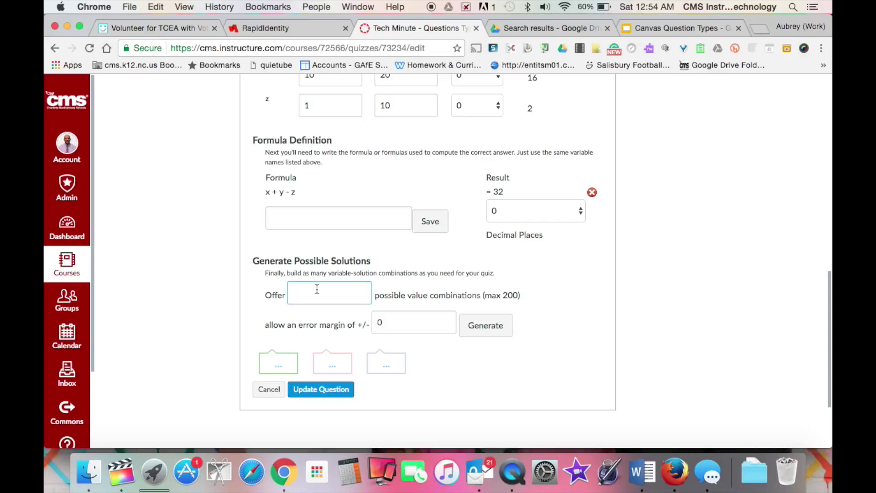
pyautogui.write('40')
pyautogui.press('Tab')
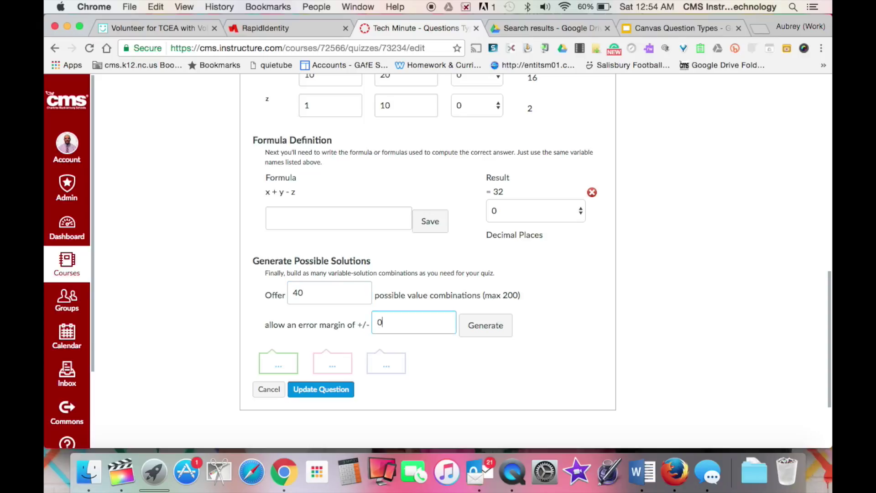
pyautogui.click(497, 327)
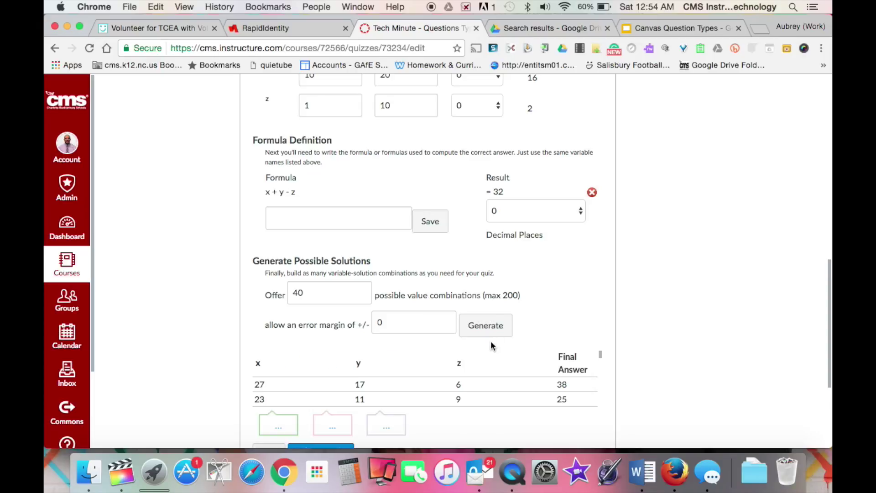
# Review the generated value combinations and their final answers, and update the question in the quiz
pyautogui.scroll(-2, 436, 390)
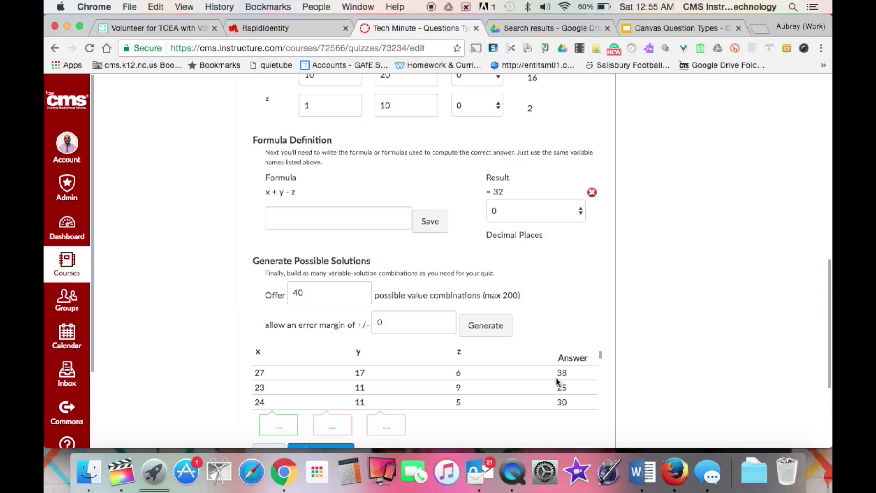
pyautogui.scroll(-5, 618, 327)
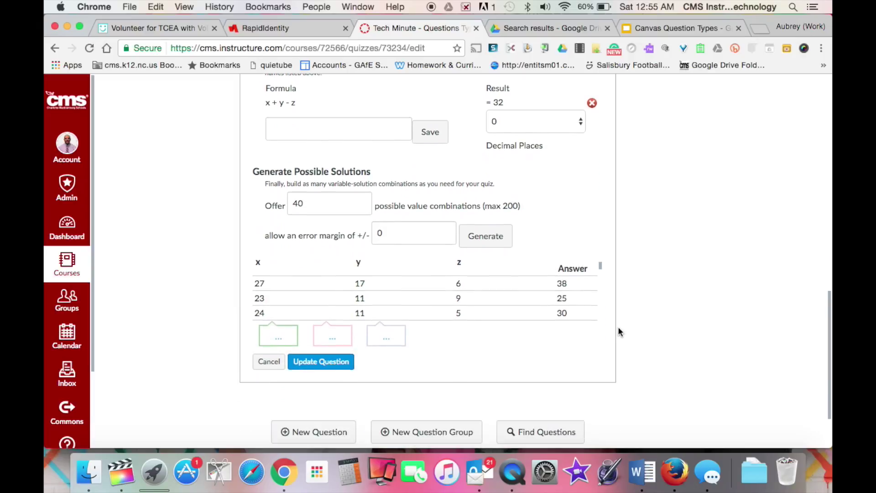
pyautogui.scroll(-5, 475, 293)
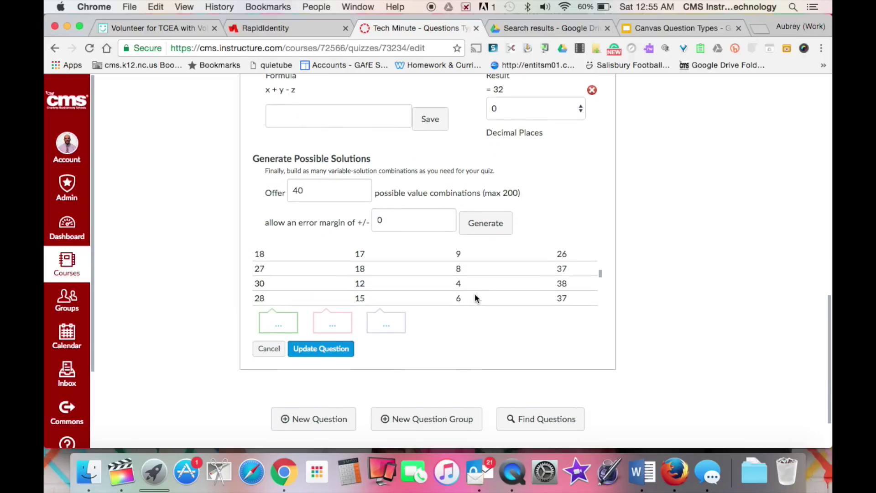
pyautogui.click(329, 350)
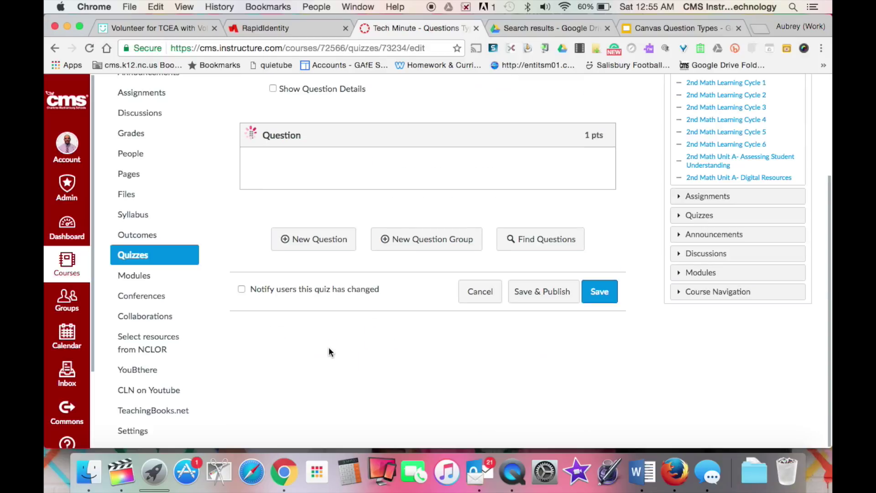